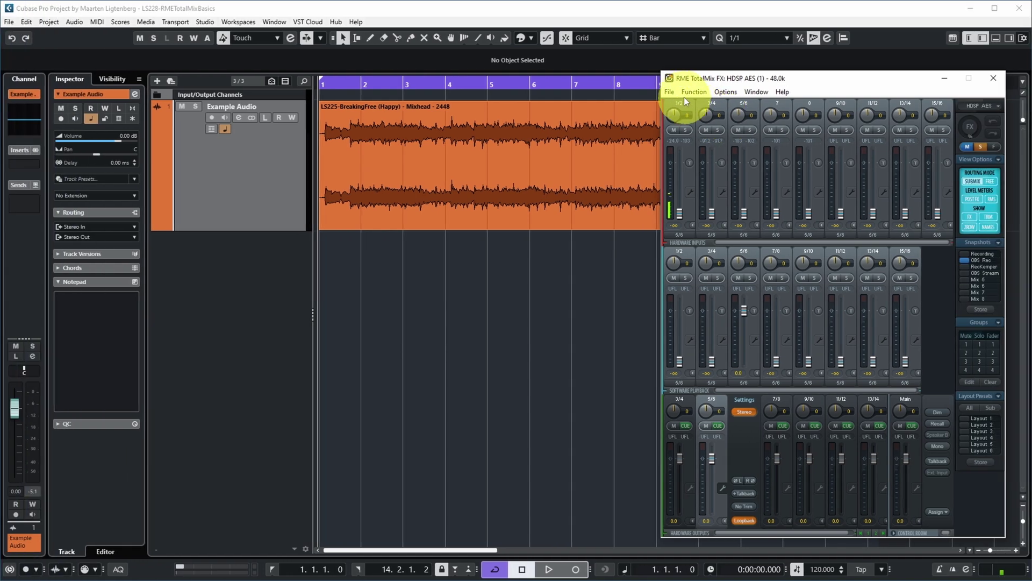
- Switch to the routing Matrix view and back to the Mixer, then open the Operation Mode dialog
{"action": "left_click", "coordinate": [693, 93]}
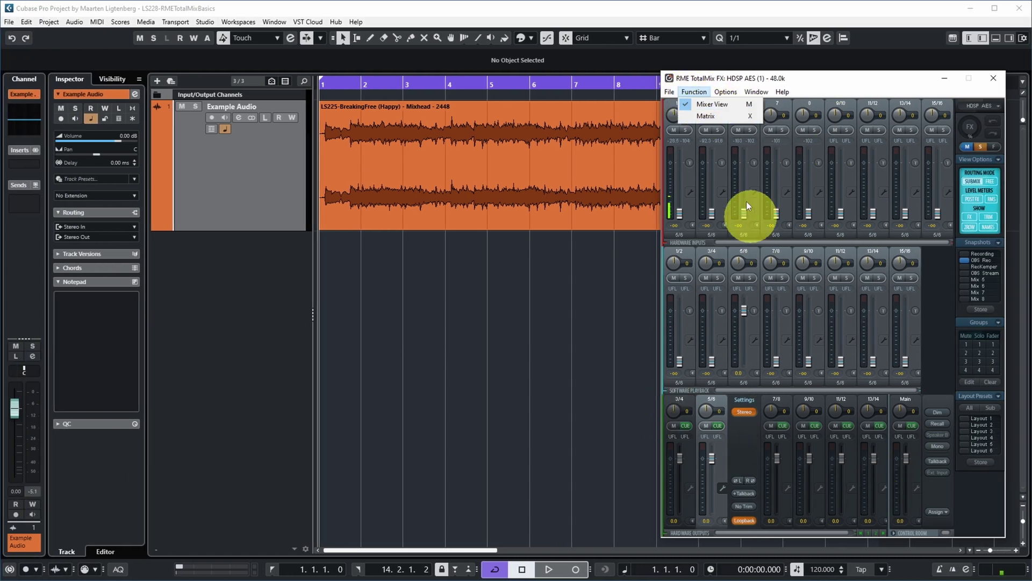
{"action": "left_click", "coordinate": [709, 114]}
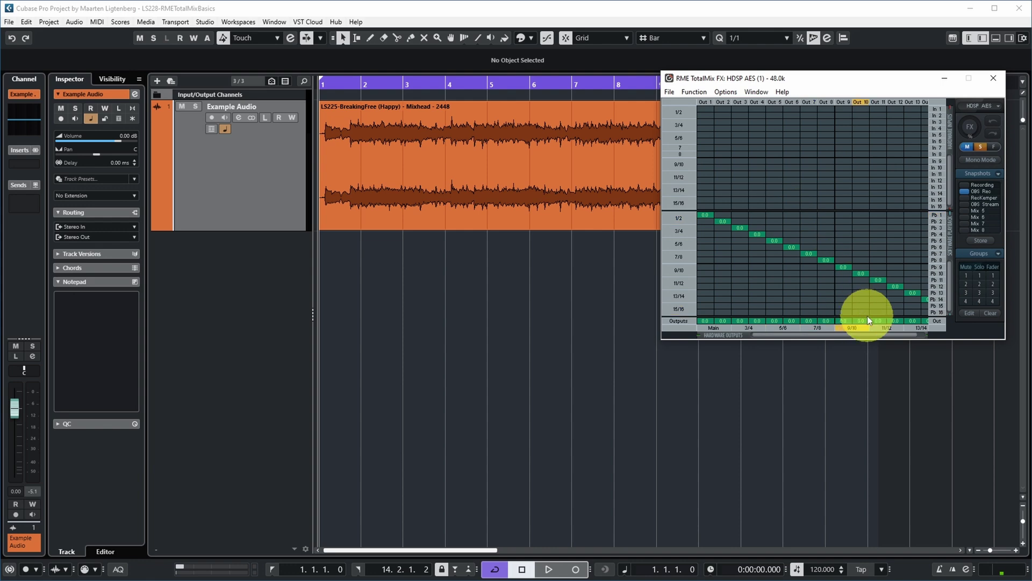
{"action": "left_click", "coordinate": [693, 92]}
{"action": "left_click", "coordinate": [708, 101]}
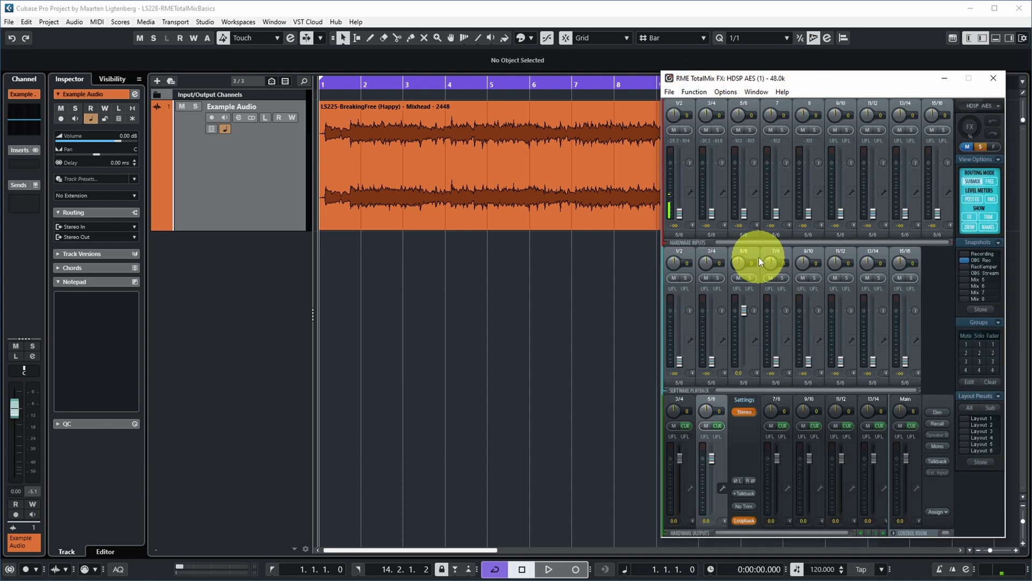
{"action": "left_click", "coordinate": [736, 90]}
{"action": "left_click", "coordinate": [733, 237]}
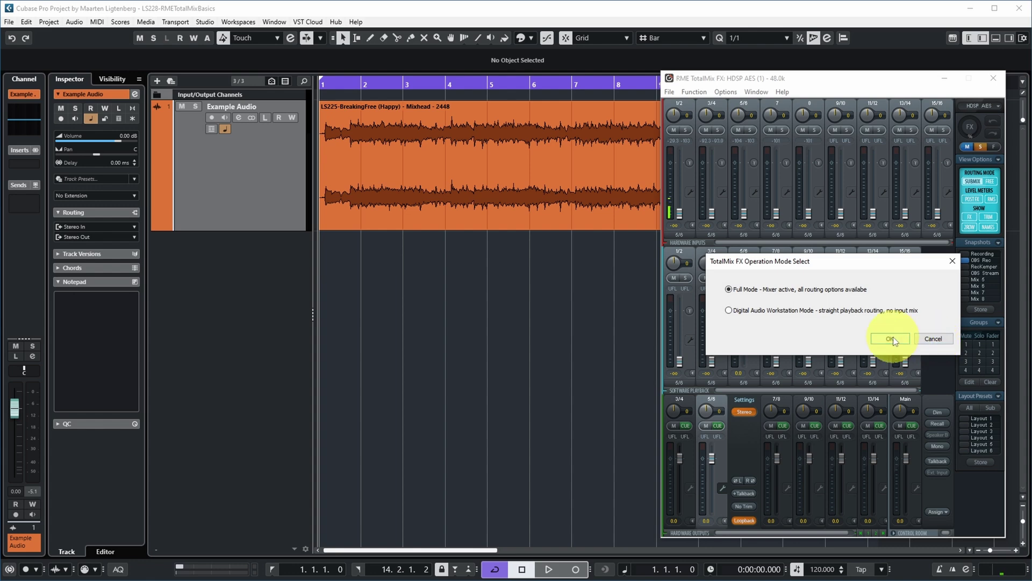
- Cancel the Operation Mode dialog, close output 5/6's settings, and keep TotalMix Always on top over Cubase
{"action": "left_click", "coordinate": [925, 336]}
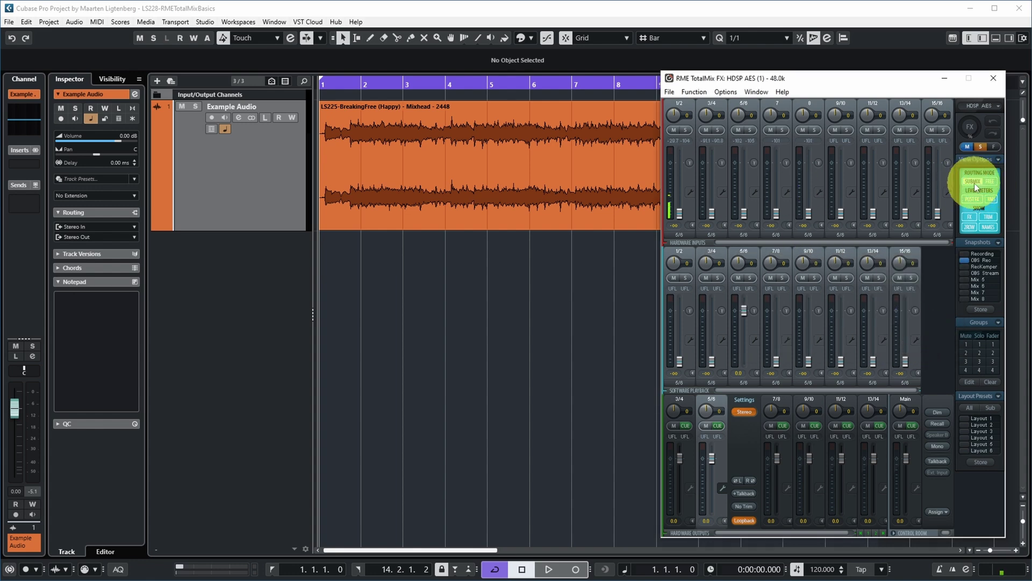
{"action": "left_click", "coordinate": [723, 488]}
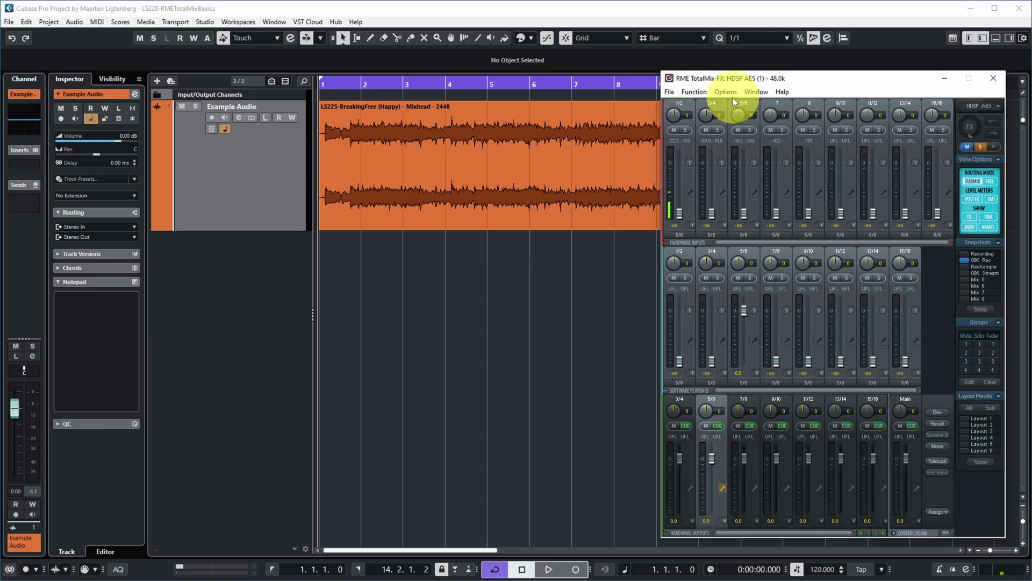
{"action": "left_click", "coordinate": [727, 92]}
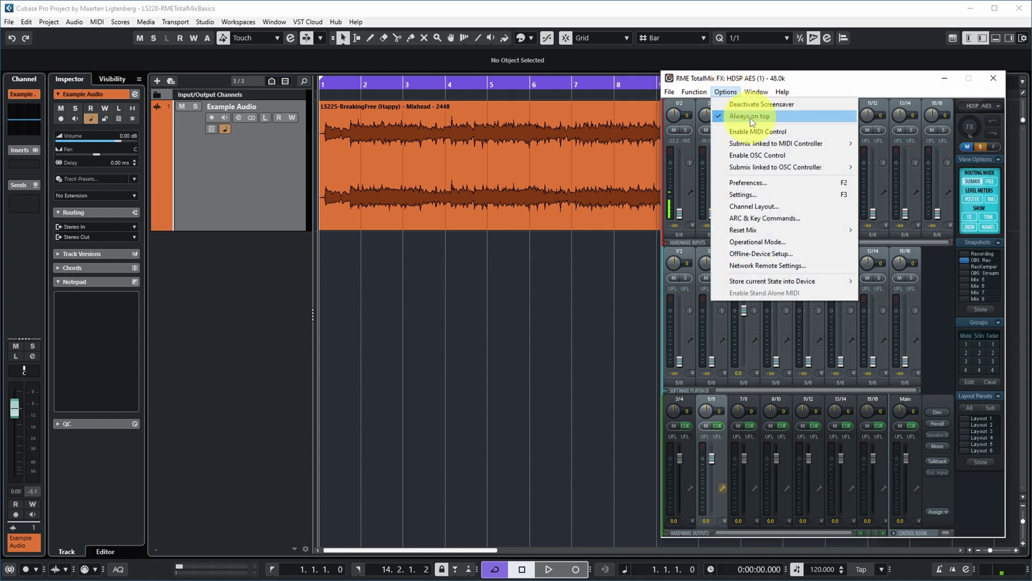
{"action": "left_click", "coordinate": [780, 116]}
{"action": "left_click", "coordinate": [550, 331]}
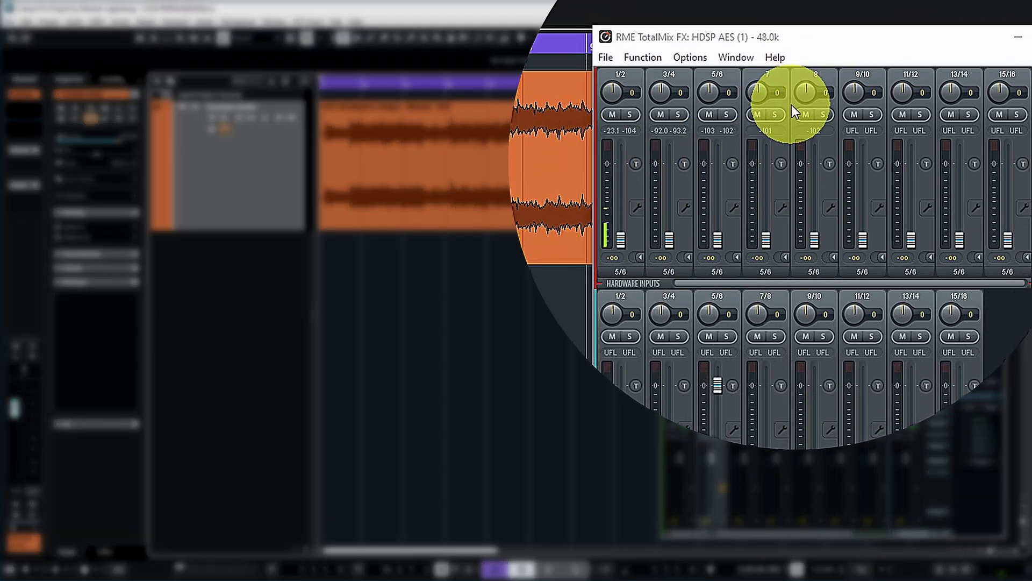
- Toggle inputs 7/8 to stereo and back to mono, then reset both pans to centre (0)
{"action": "left_click", "coordinate": [783, 209]}
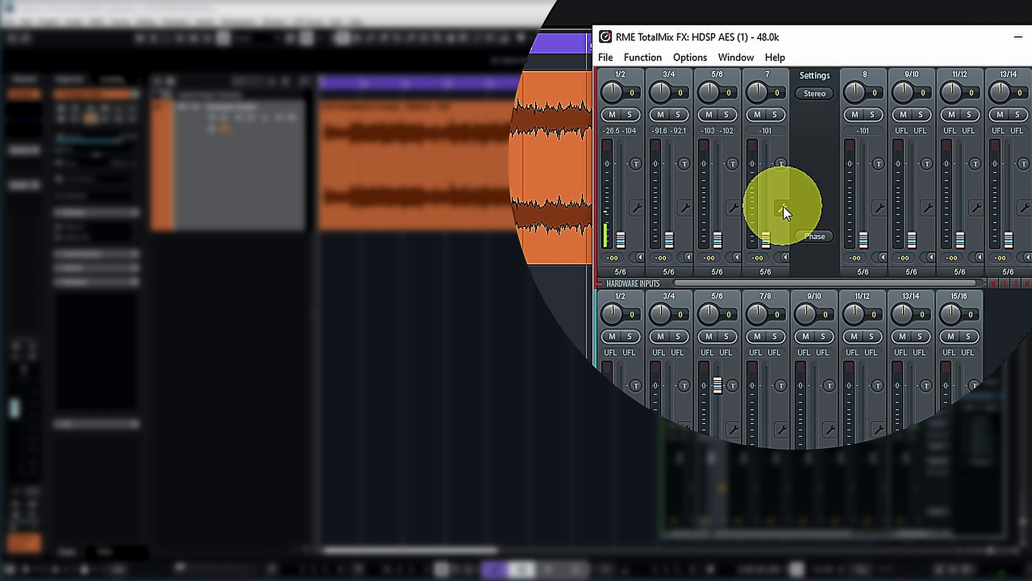
{"action": "left_click", "coordinate": [814, 93]}
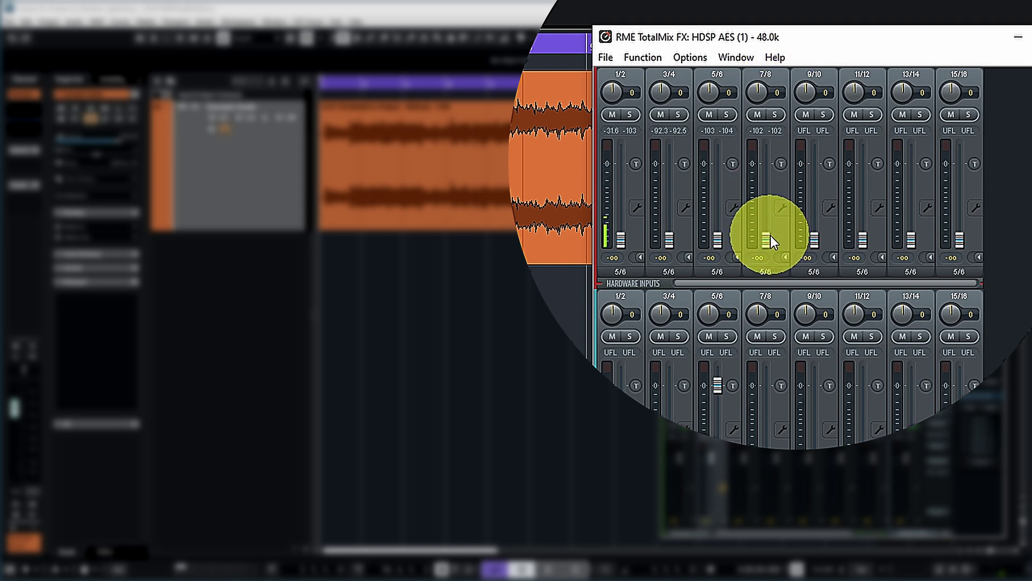
{"action": "left_click", "coordinate": [781, 216]}
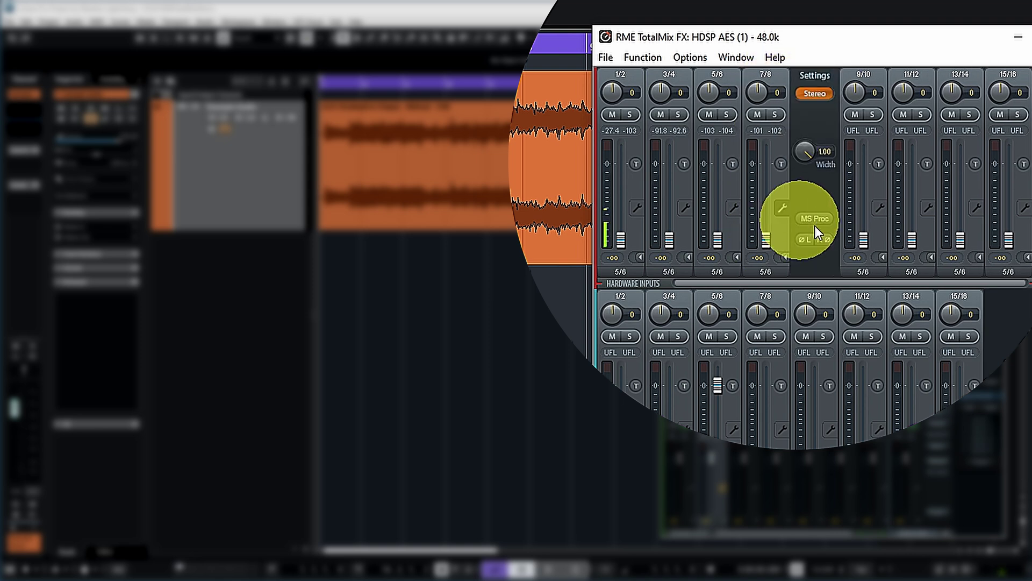
{"action": "left_click", "coordinate": [815, 97]}
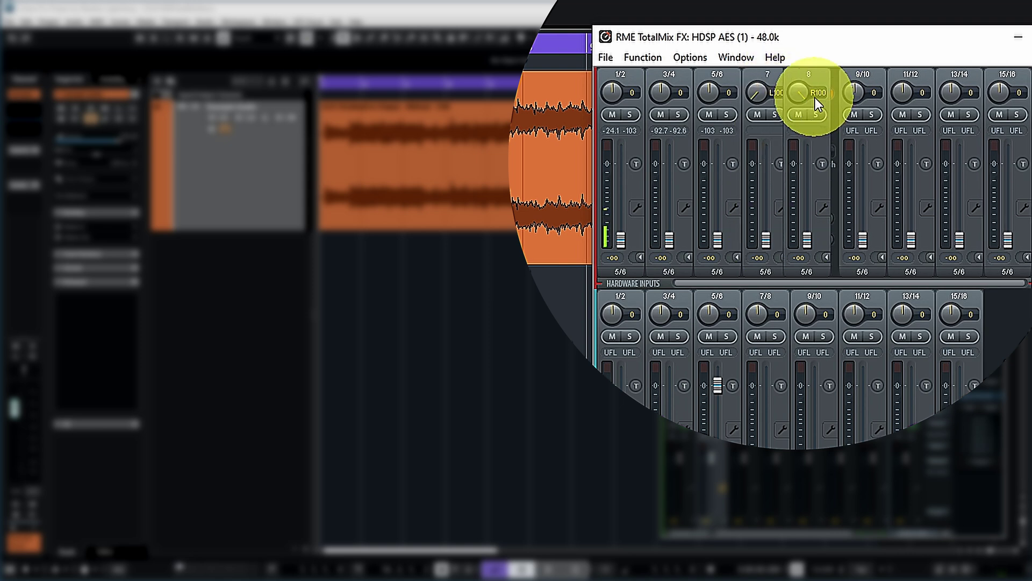
{"action": "left_click", "coordinate": [756, 90], "text": "ctrl"}
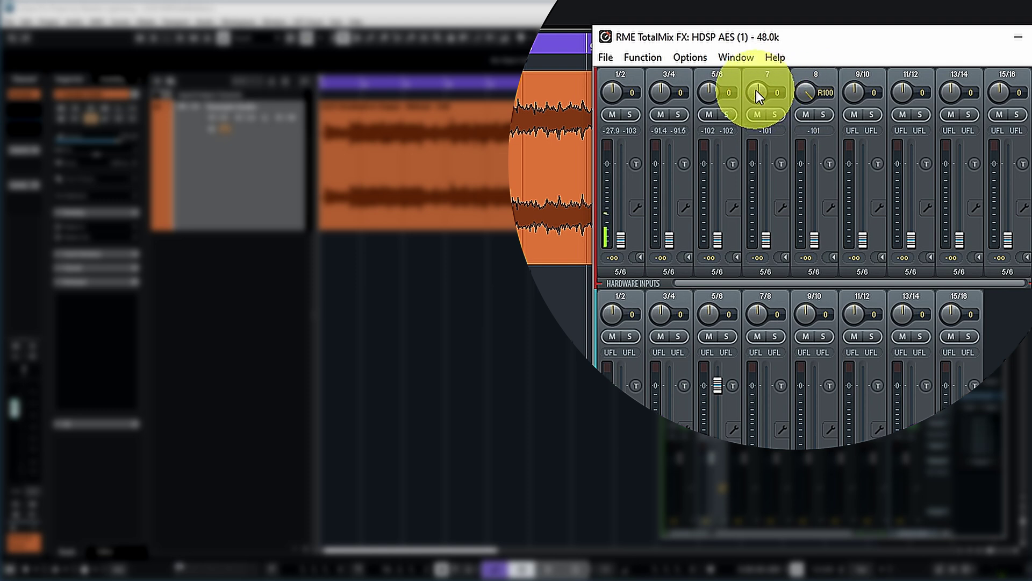
{"action": "left_click", "coordinate": [806, 93], "text": "ctrl"}
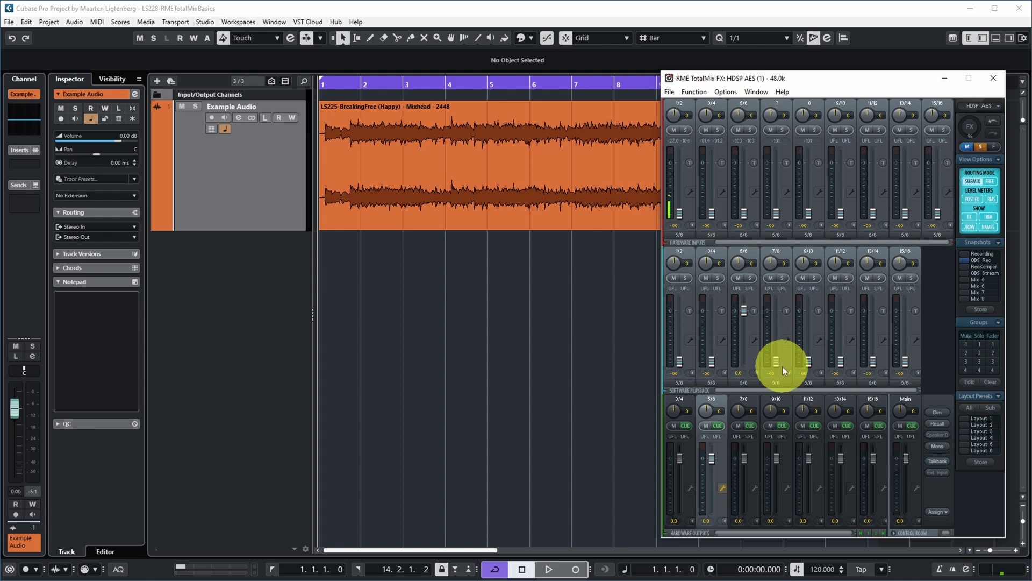
{"action": "left_click", "coordinate": [818, 340]}
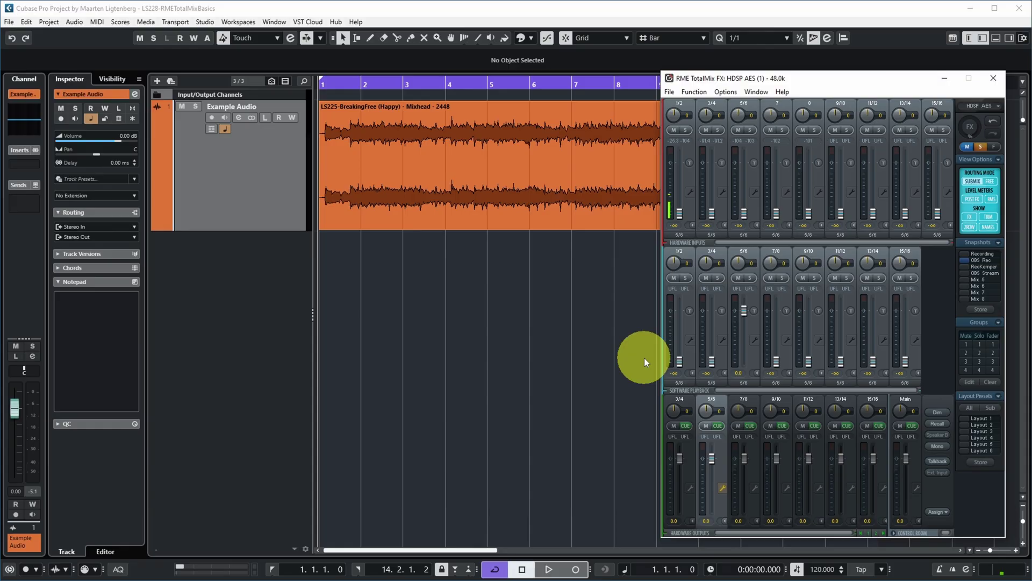
- Play the Cubase project for a few seconds to watch the TotalMix meters, then stop
{"action": "left_click", "coordinate": [293, 192]}
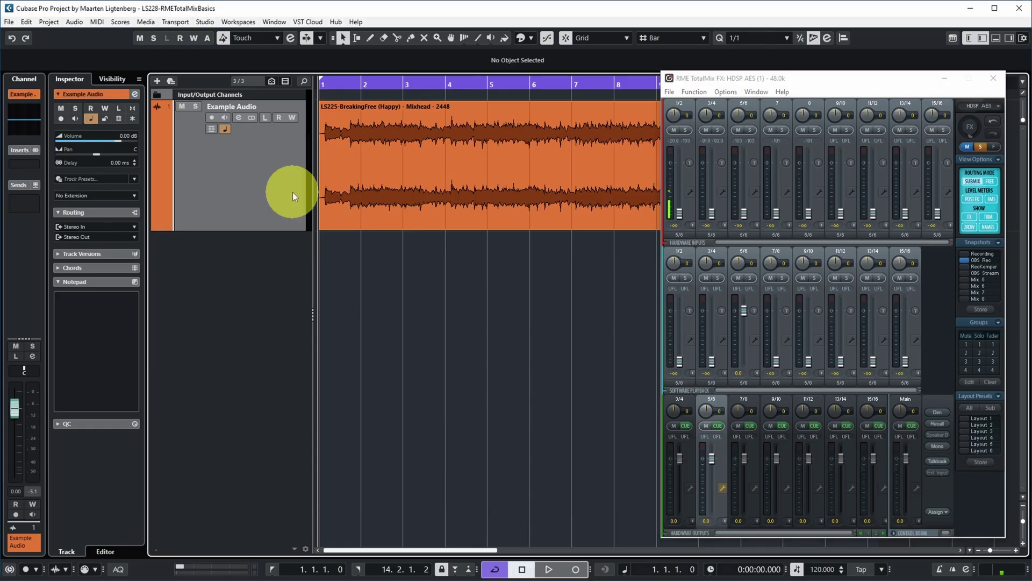
{"action": "key", "text": "space"}
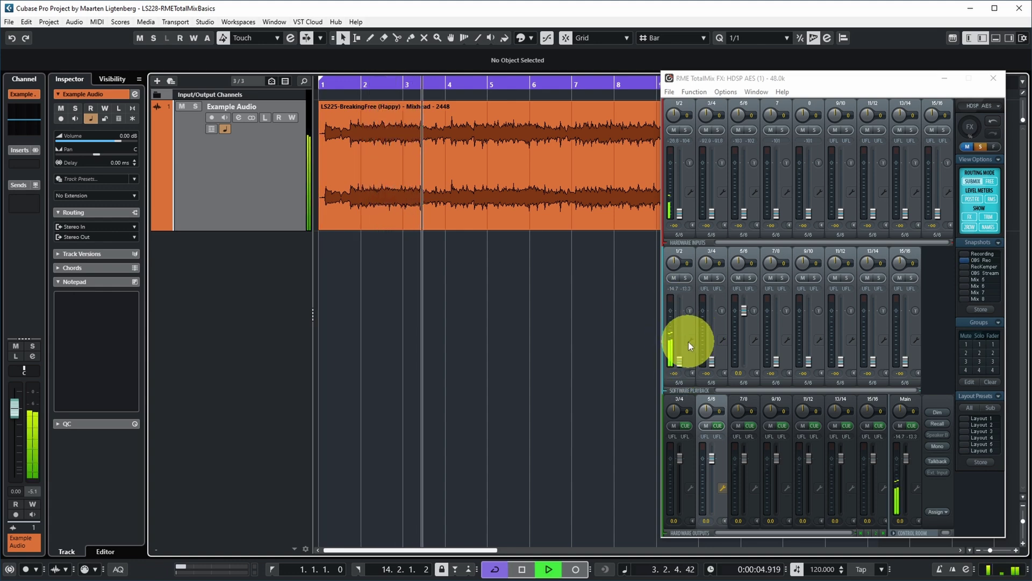
{"action": "key", "text": "space"}
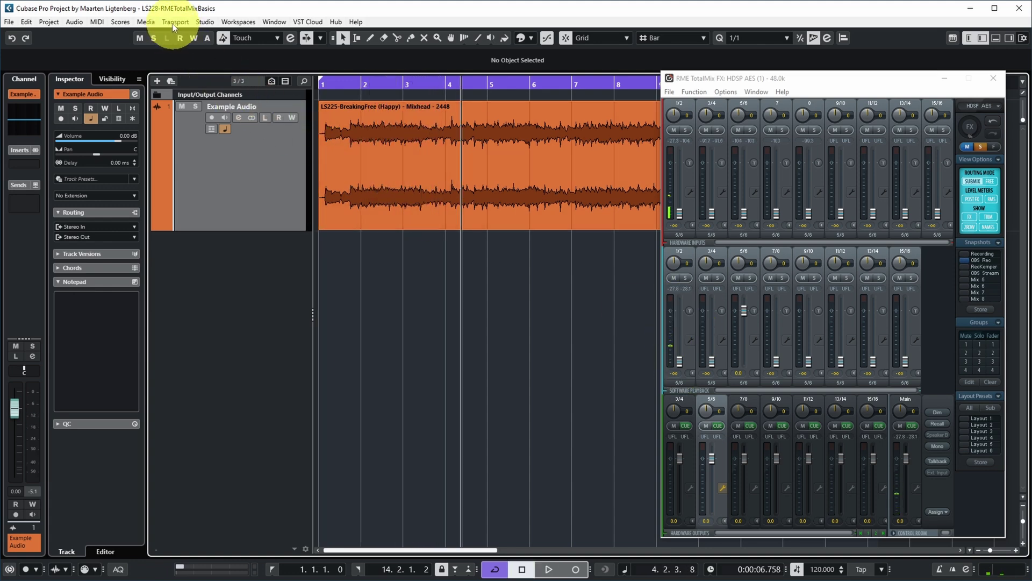
{"action": "left_click", "coordinate": [75, 22]}
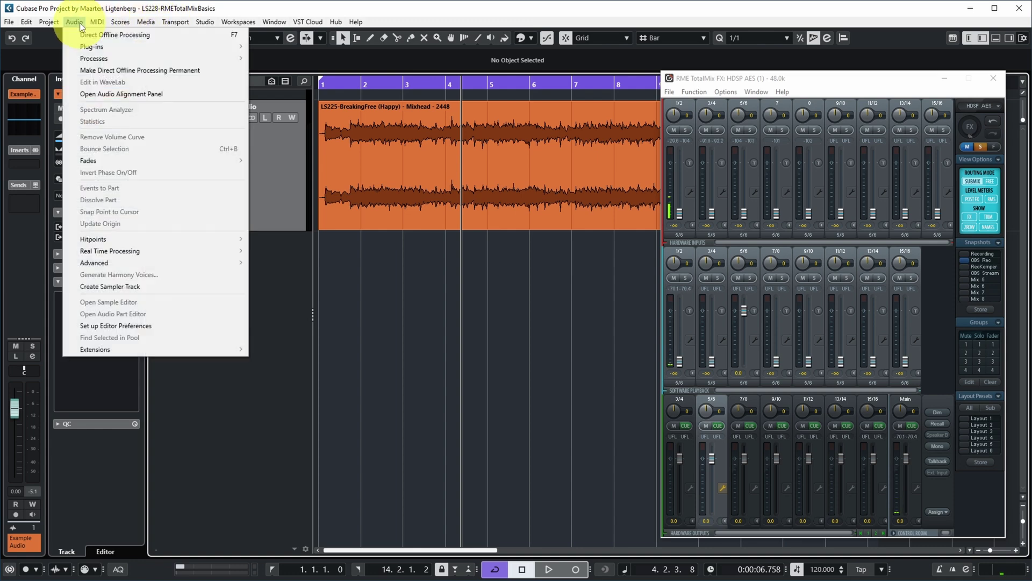
- Show the Control Room connections with the Adams monitor bus expanded, briefly playing the project
{"action": "left_click", "coordinate": [221, 35]}
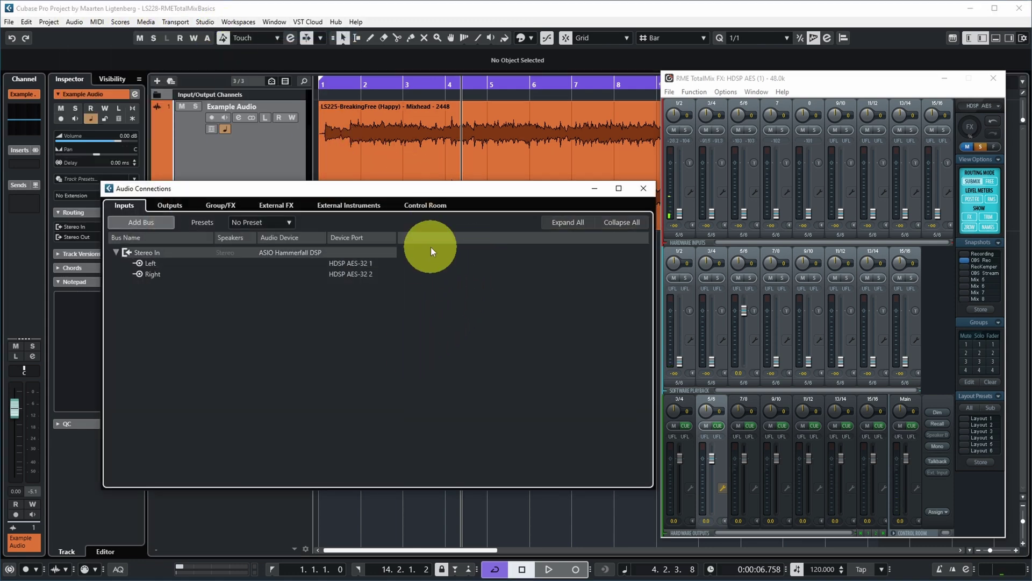
{"action": "left_click", "coordinate": [422, 205]}
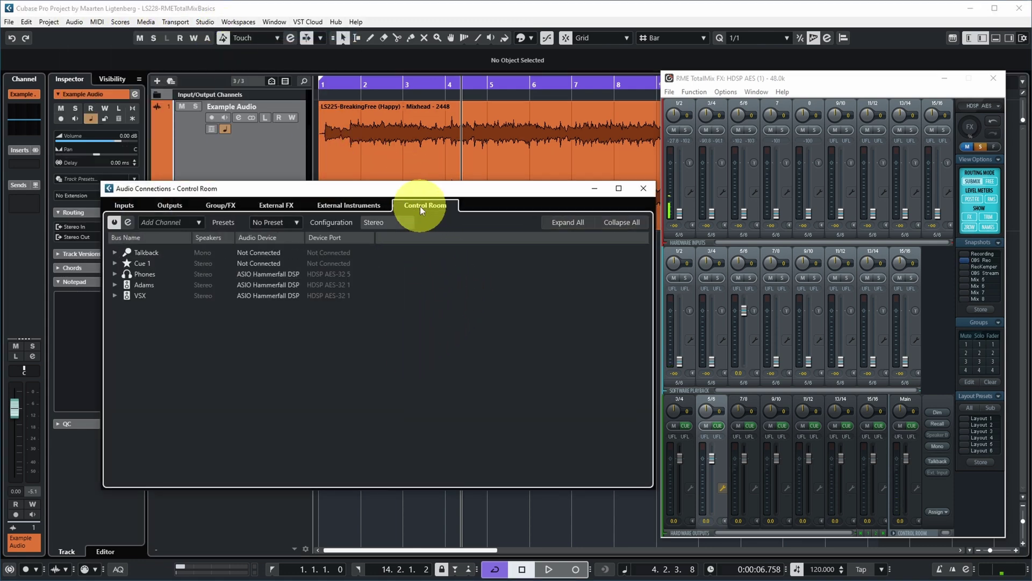
{"action": "left_click", "coordinate": [115, 285]}
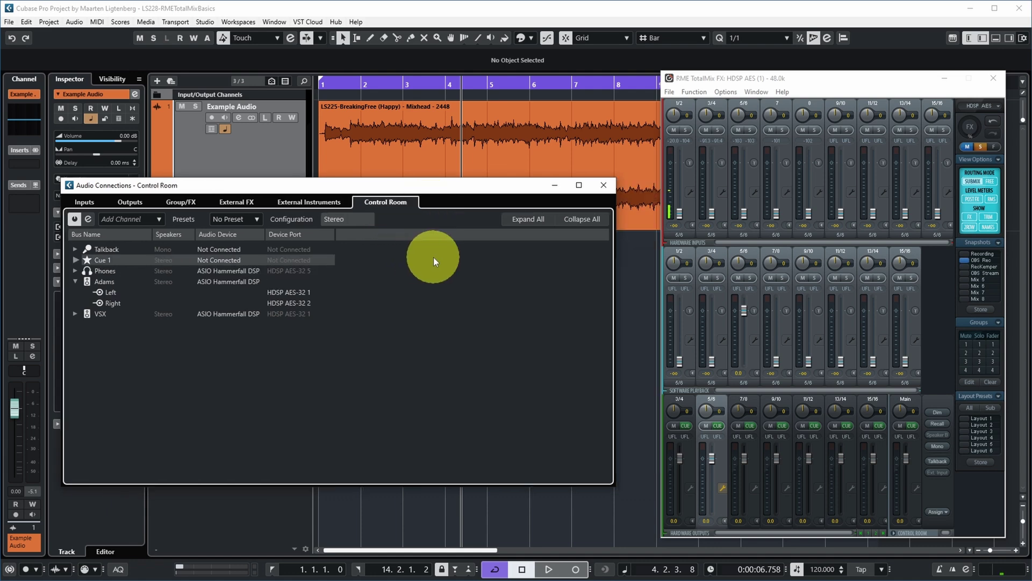
{"action": "key", "text": "space"}
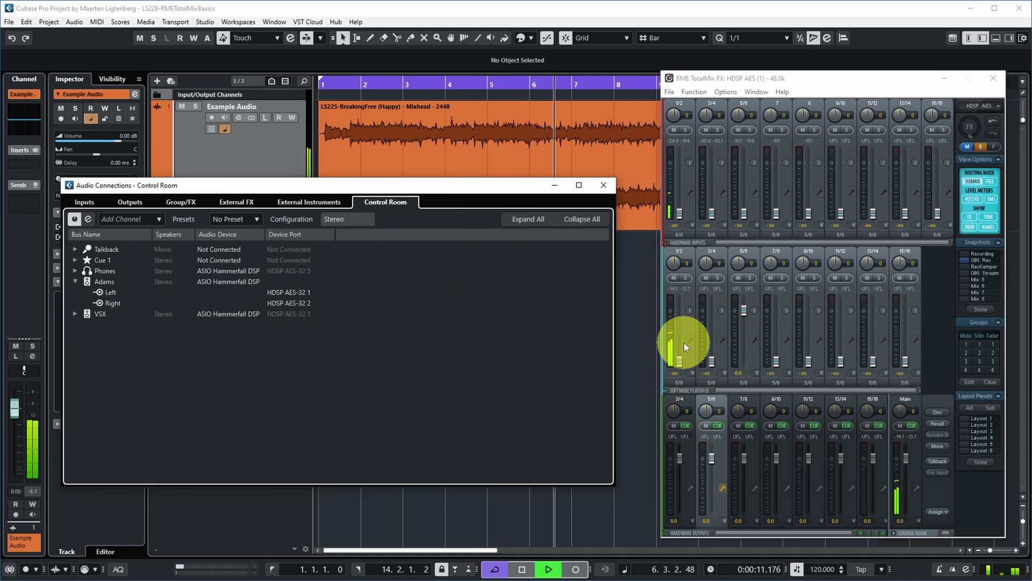
{"action": "key", "text": "space"}
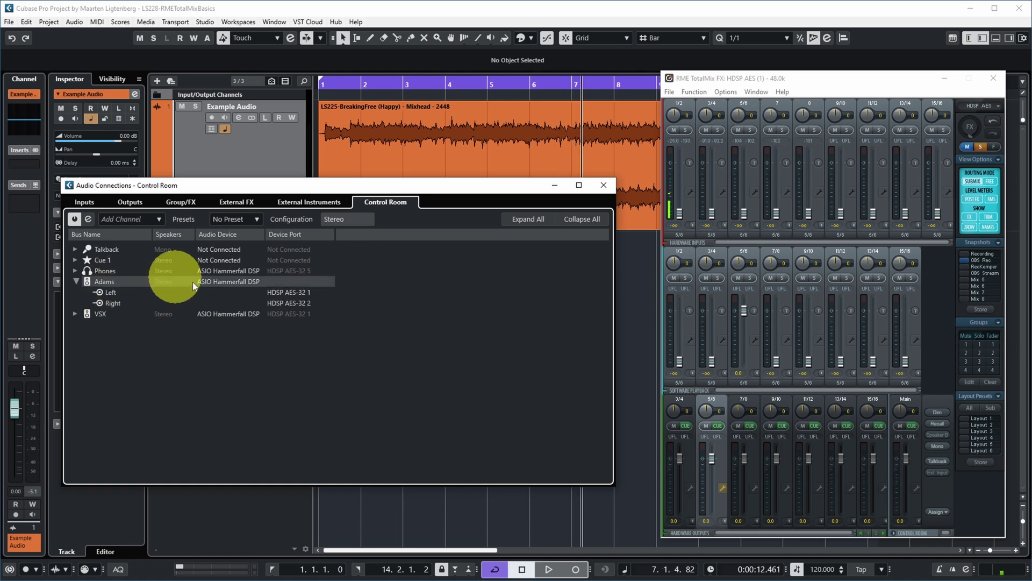
- Route Adams Left and Right to HDSP AES-32 ports 9 and 10
{"action": "left_click", "coordinate": [306, 294]}
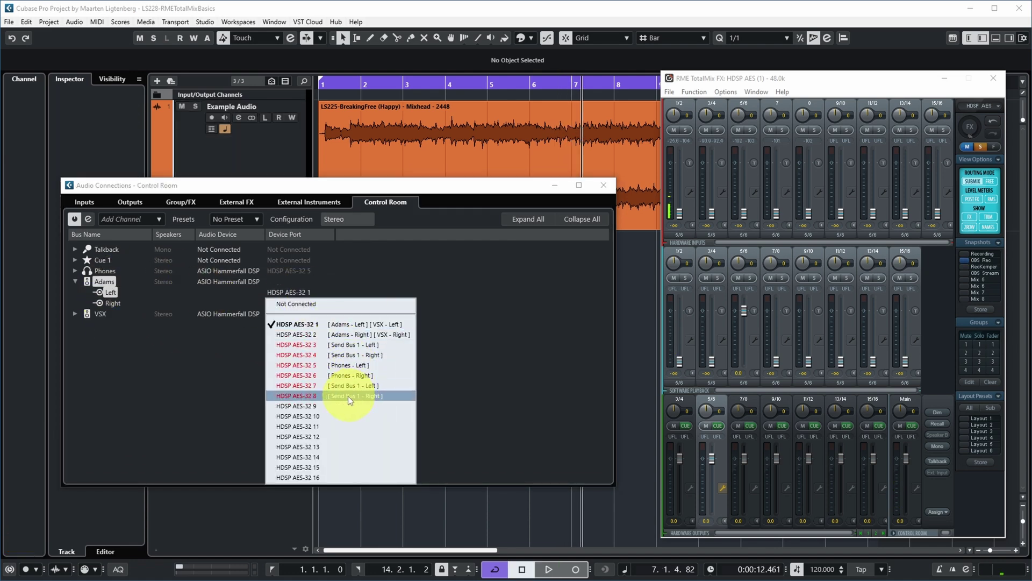
{"action": "left_click", "coordinate": [316, 406]}
{"action": "left_click", "coordinate": [292, 303]}
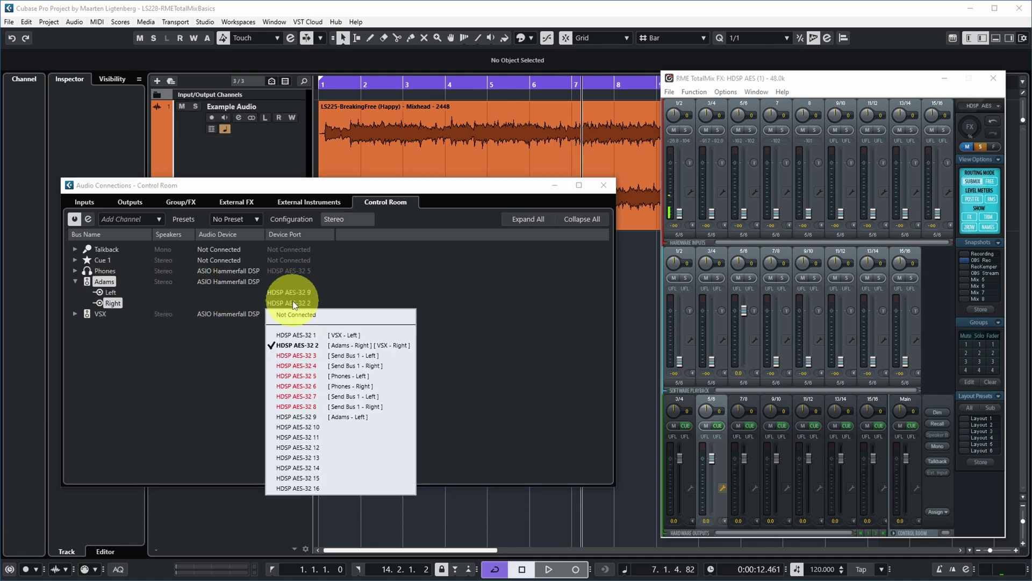
{"action": "left_click", "coordinate": [308, 427]}
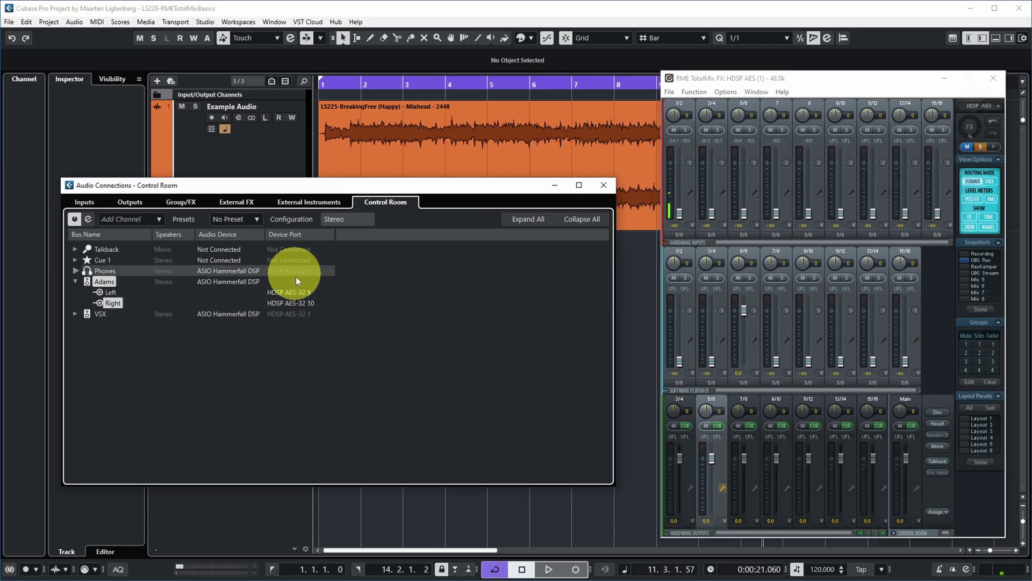
- Reassign Adams Left to HDSP AES-32 1 and return to the project window
{"action": "left_click", "coordinate": [296, 292]}
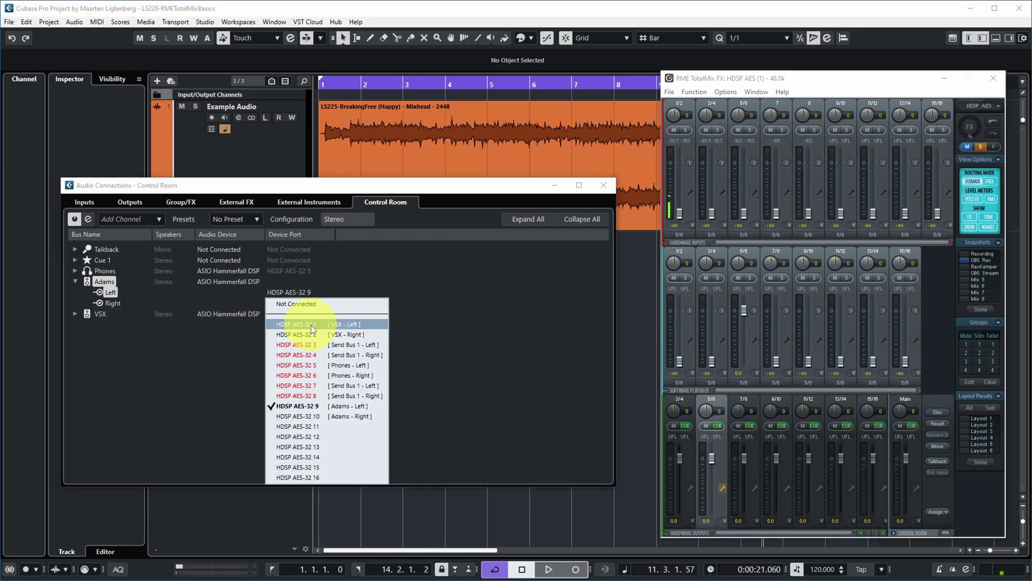
{"action": "left_click", "coordinate": [308, 325]}
{"action": "left_click", "coordinate": [294, 303]}
{"action": "left_click", "coordinate": [583, 426]}
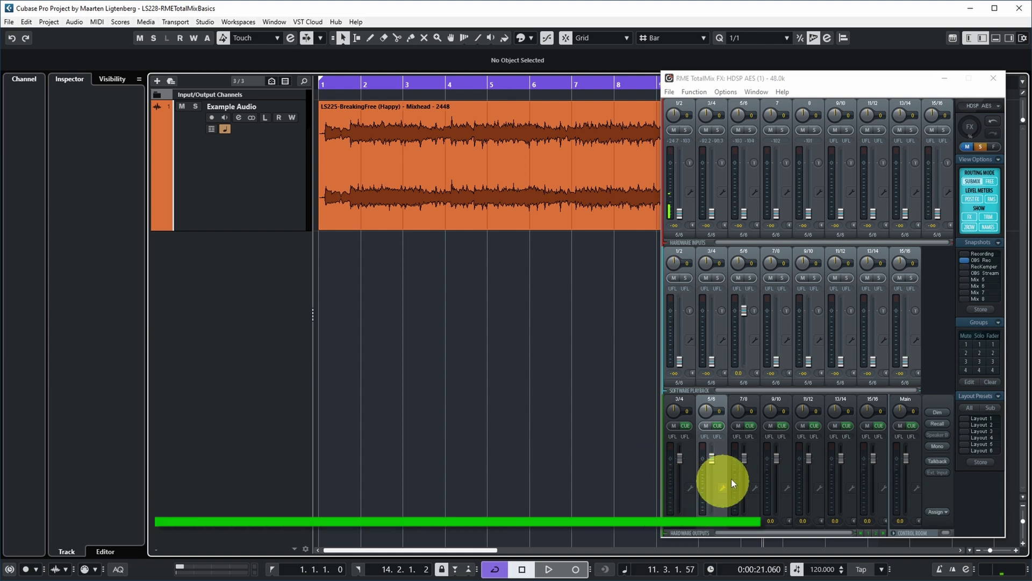
- Show the Main output's submix, move the mixer left, and verify Main Out is assigned to 1/2
{"action": "left_click", "coordinate": [915, 471]}
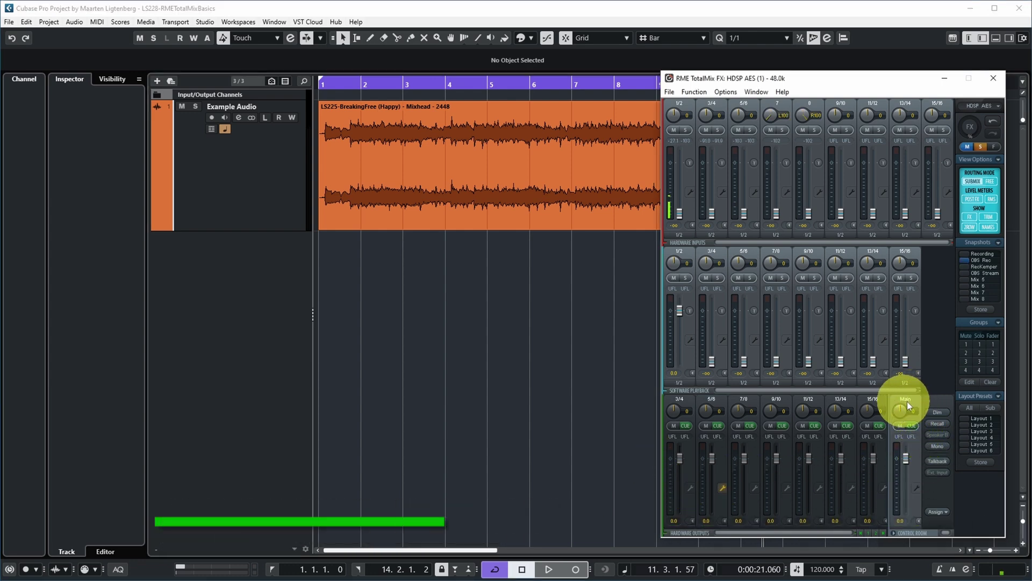
{"action": "left_click_drag", "start_coordinate": [909, 82], "coordinate": [679, 57]}
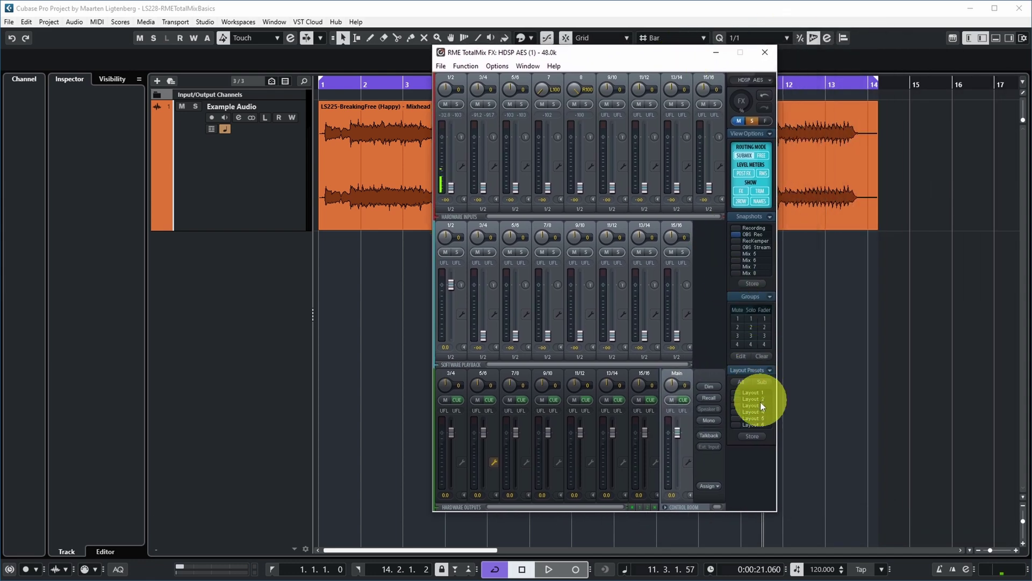
{"action": "left_click", "coordinate": [712, 489]}
{"action": "mouse_move", "coordinate": [736, 489]}
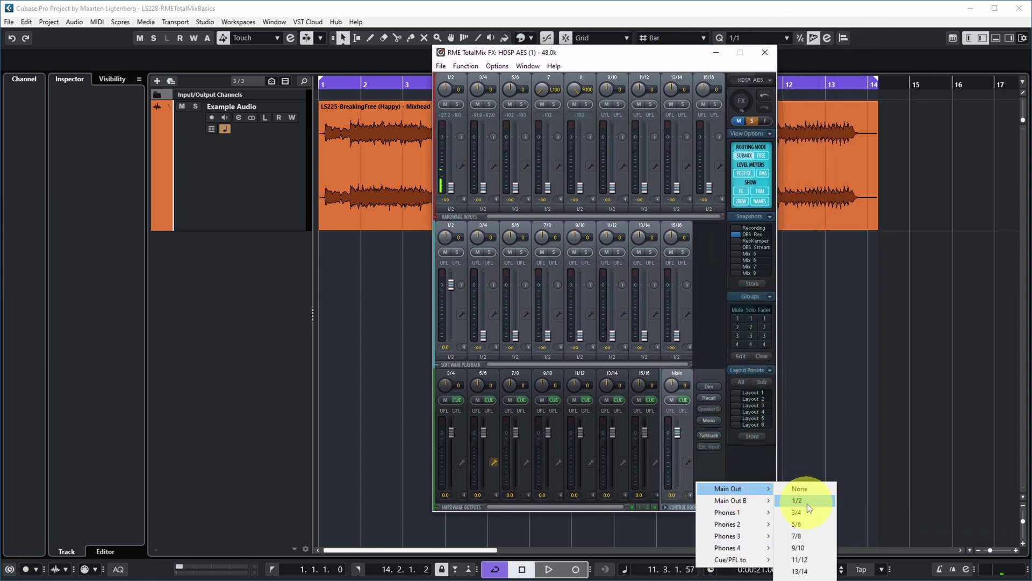
{"action": "left_click", "coordinate": [760, 471]}
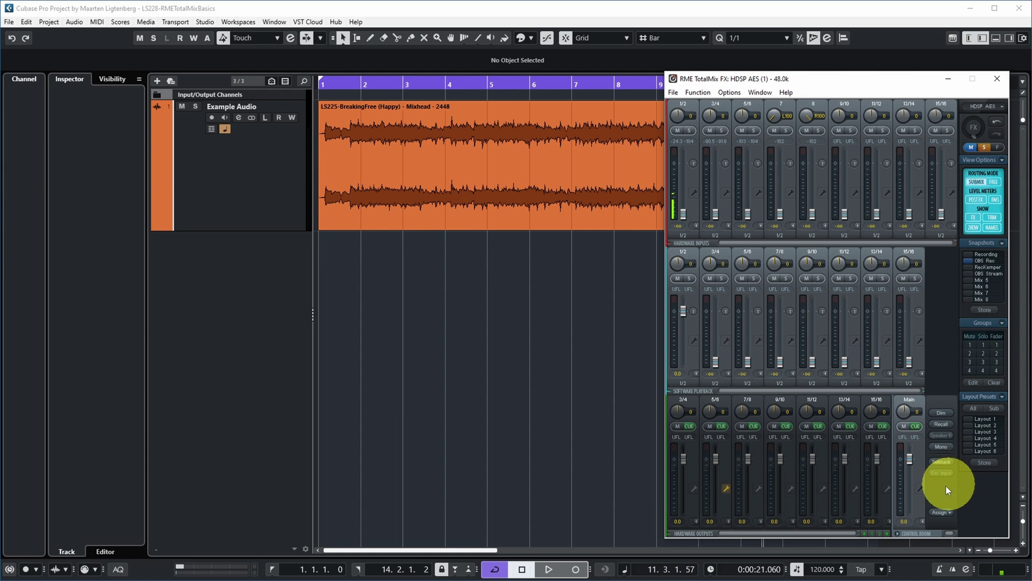
{"action": "left_click", "coordinate": [846, 512]}
{"action": "left_click", "coordinate": [815, 510]}
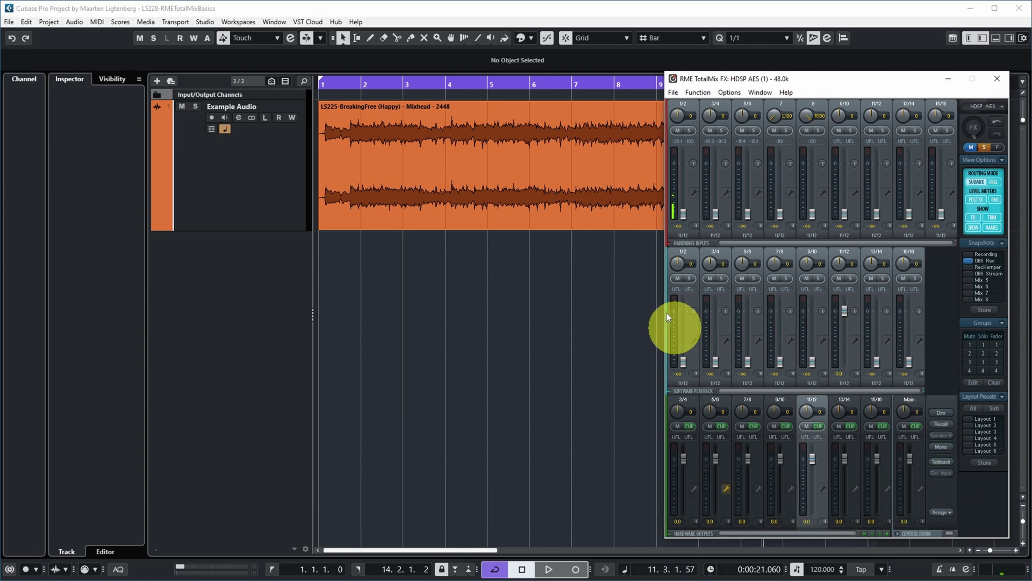
{"action": "left_click", "coordinate": [794, 507]}
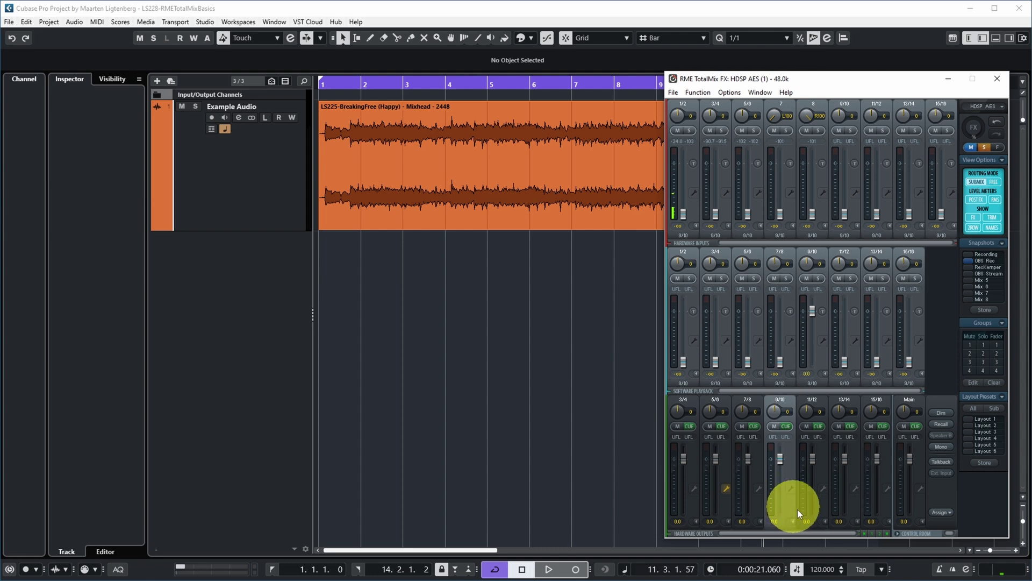
{"action": "left_click", "coordinate": [919, 505]}
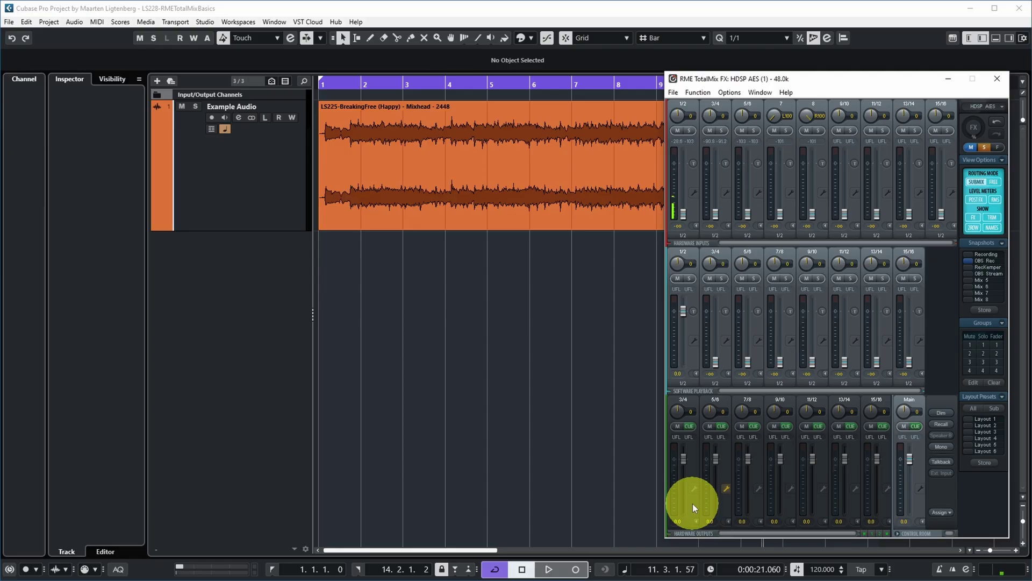
- Step through the submixes of outputs 3/4, 5/6 and 7/8, then select 11/12
{"action": "left_click", "coordinate": [693, 504]}
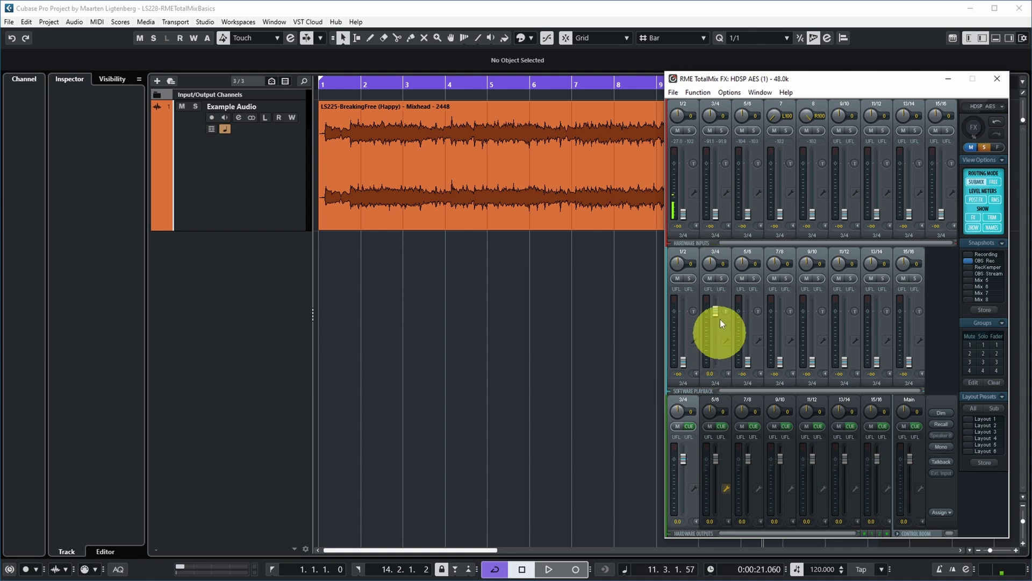
{"action": "left_click", "coordinate": [728, 502]}
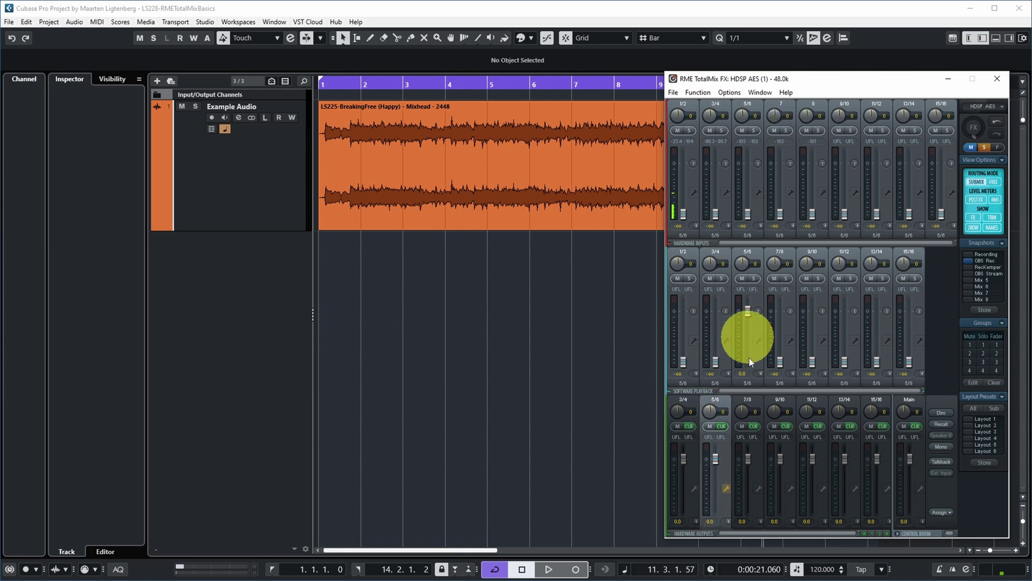
{"action": "left_click", "coordinate": [755, 501]}
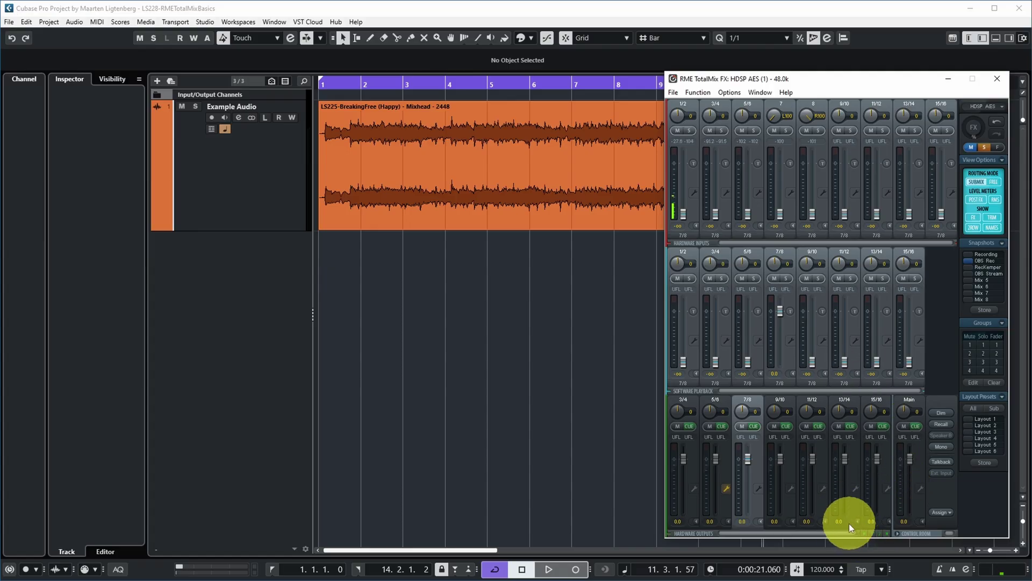
{"action": "left_click", "coordinate": [822, 510]}
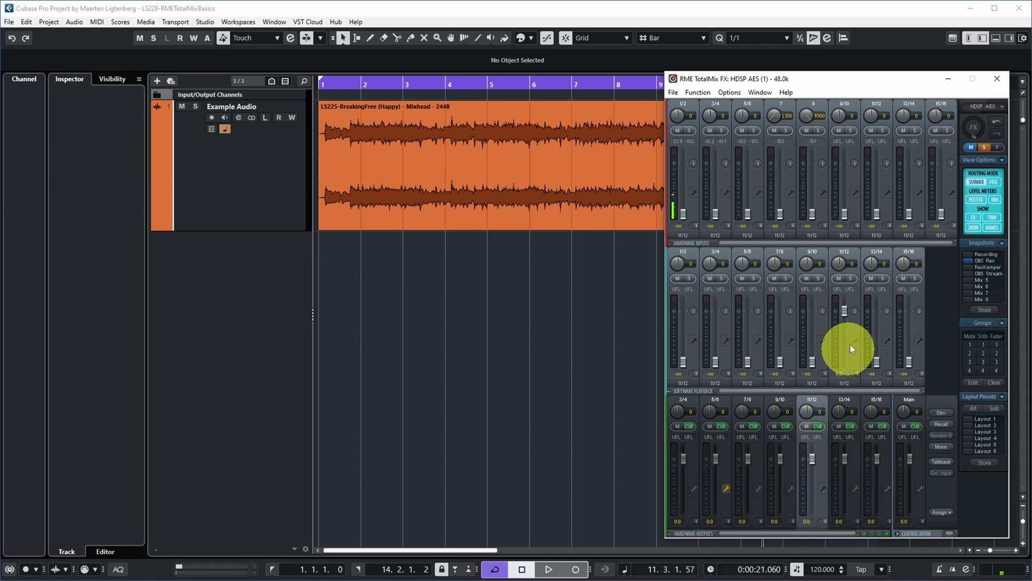
- In the 11/12 submix, silence playback 11/12 and set playback 1/2 and input 8 to 0 dB
{"action": "left_click_drag", "start_coordinate": [845, 312], "coordinate": [849, 371]}
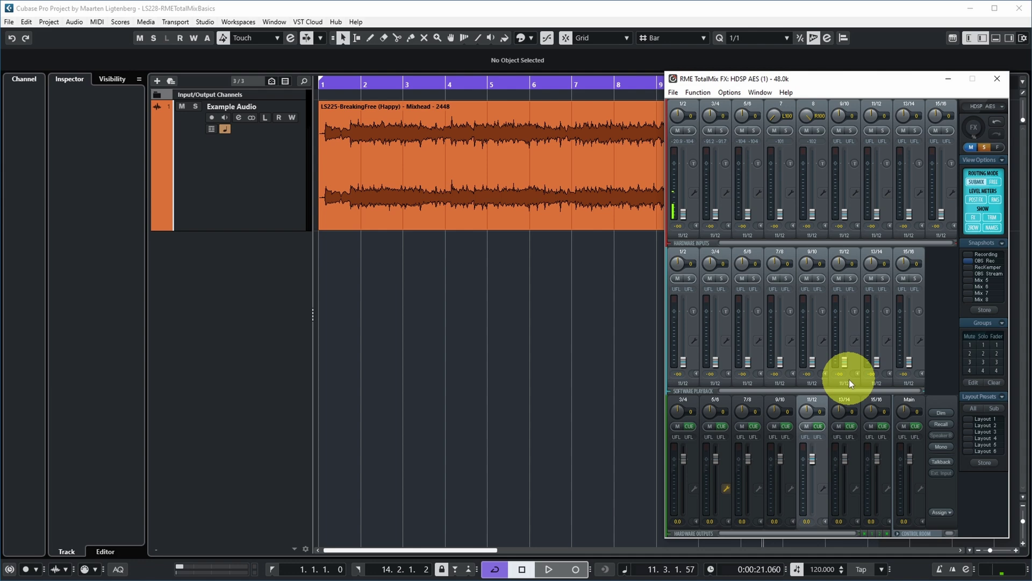
{"action": "left_click", "coordinate": [685, 361], "text": "ctrl"}
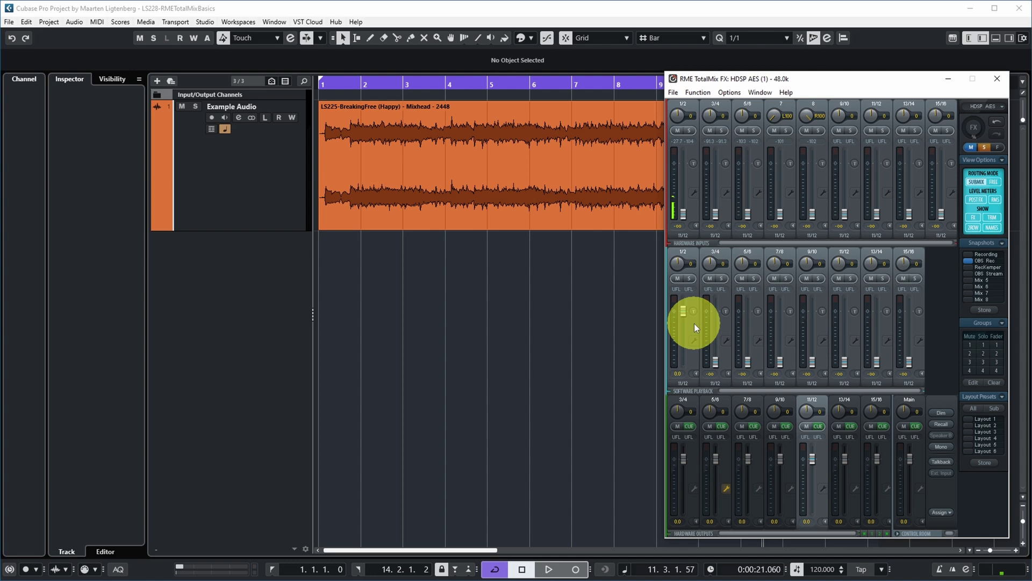
{"action": "left_click", "coordinate": [814, 215], "text": "ctrl"}
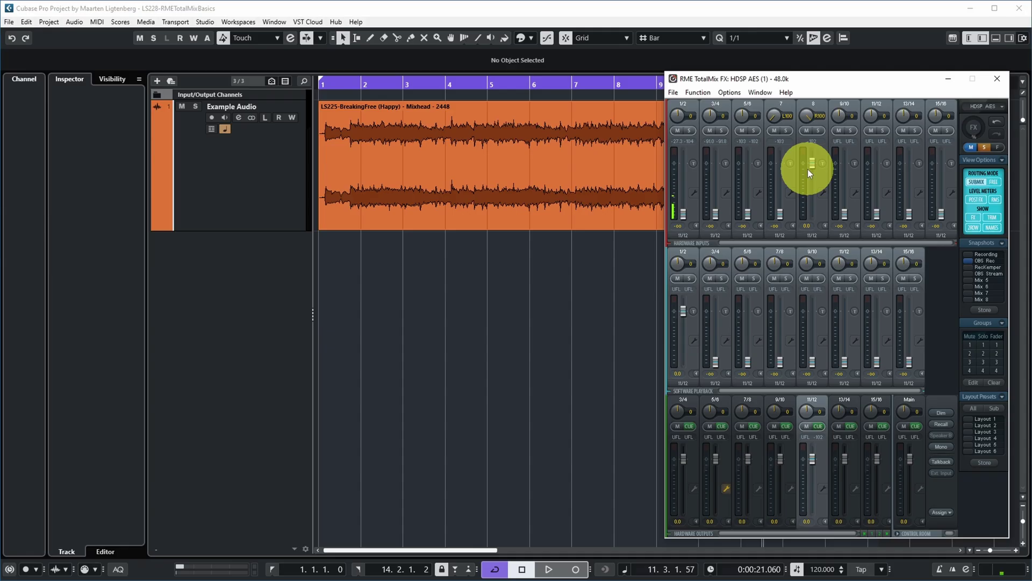
- Select hardware output 5/6 and open its settings panel with Loopback switched on
{"action": "left_click", "coordinate": [724, 501]}
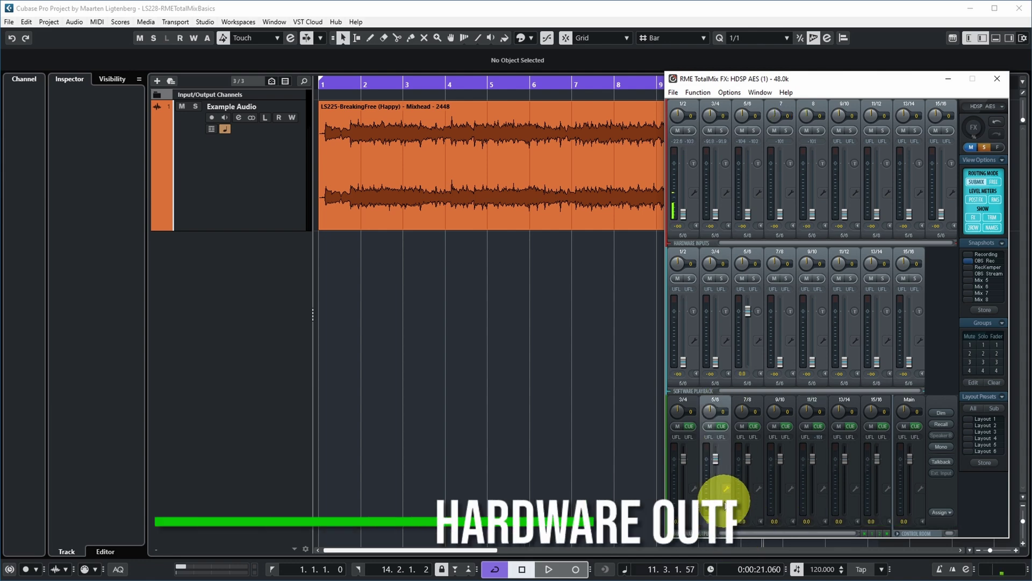
{"action": "left_click", "coordinate": [727, 400]}
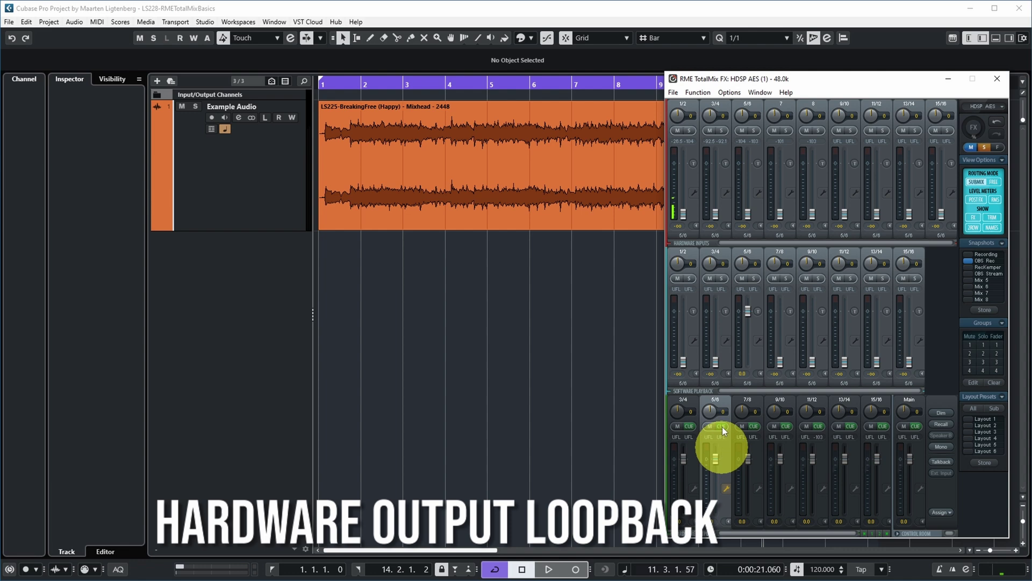
{"action": "left_click", "coordinate": [727, 487]}
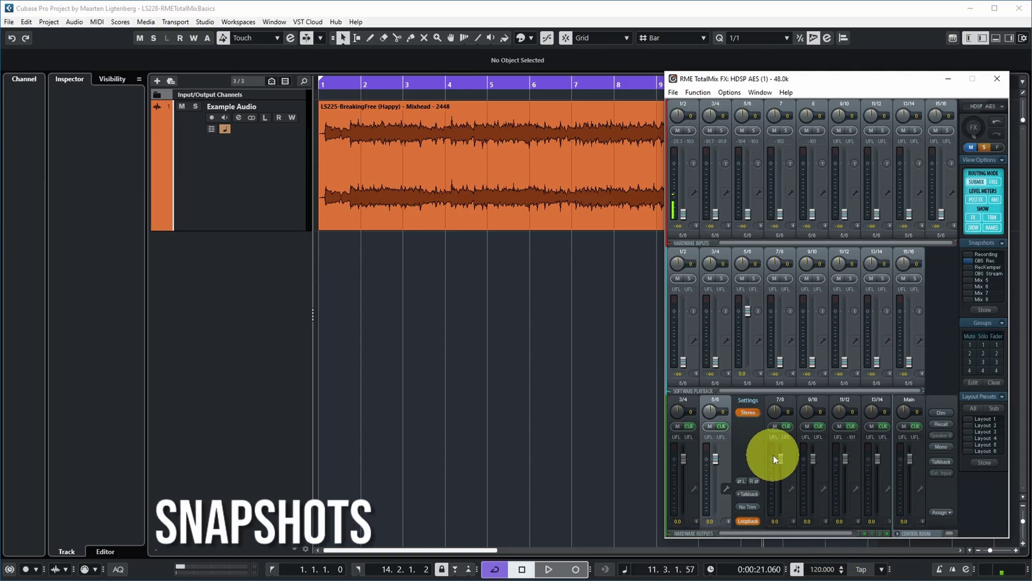
- Close the 5/6 settings, store the mix as snapshot 8 'Tutorial set', then recall OBS Rec
{"action": "left_click", "coordinate": [725, 487]}
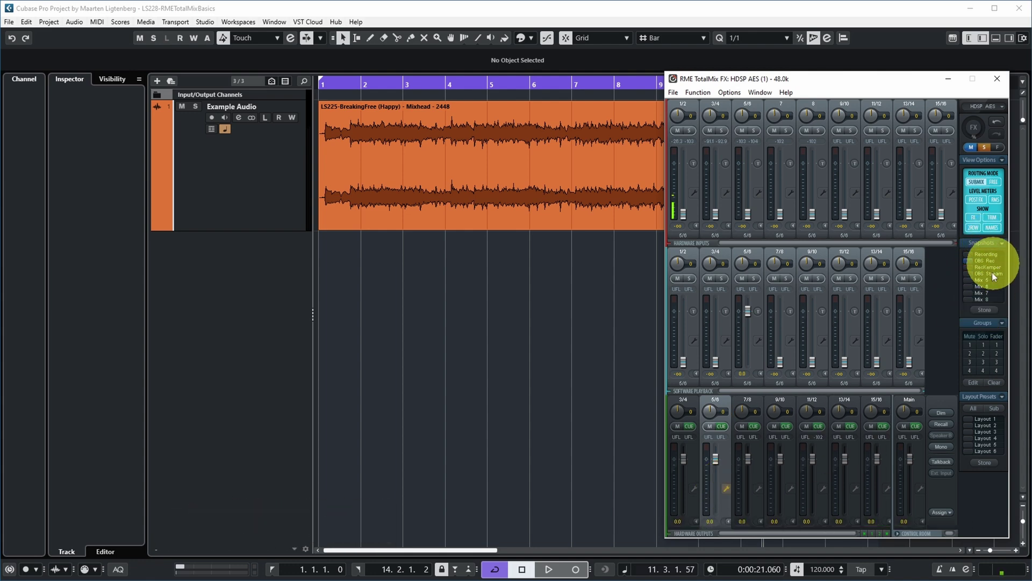
{"action": "left_click", "coordinate": [982, 309]}
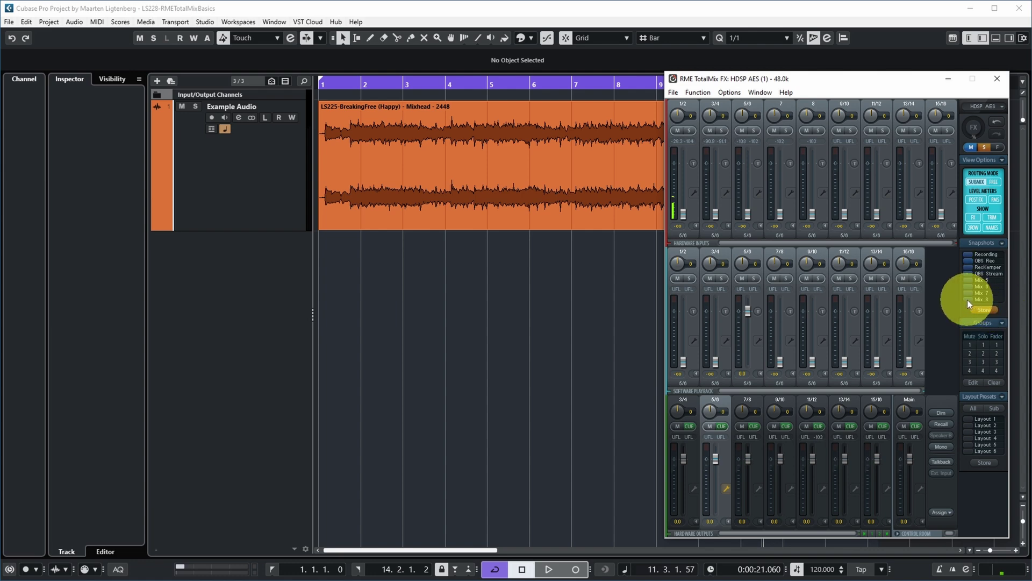
{"action": "left_click", "coordinate": [967, 299]}
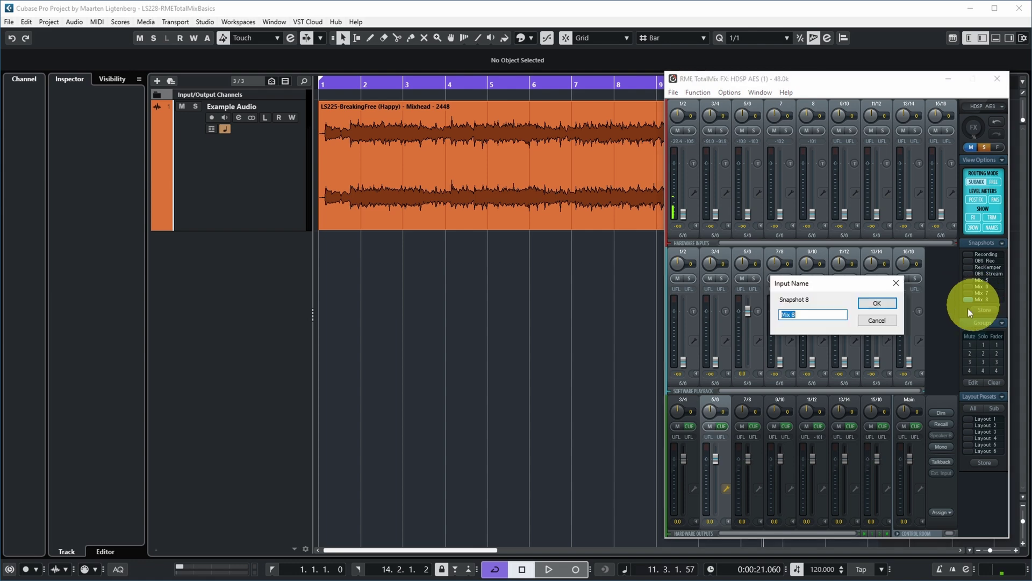
{"action": "type", "text": "Tutorial setup"}
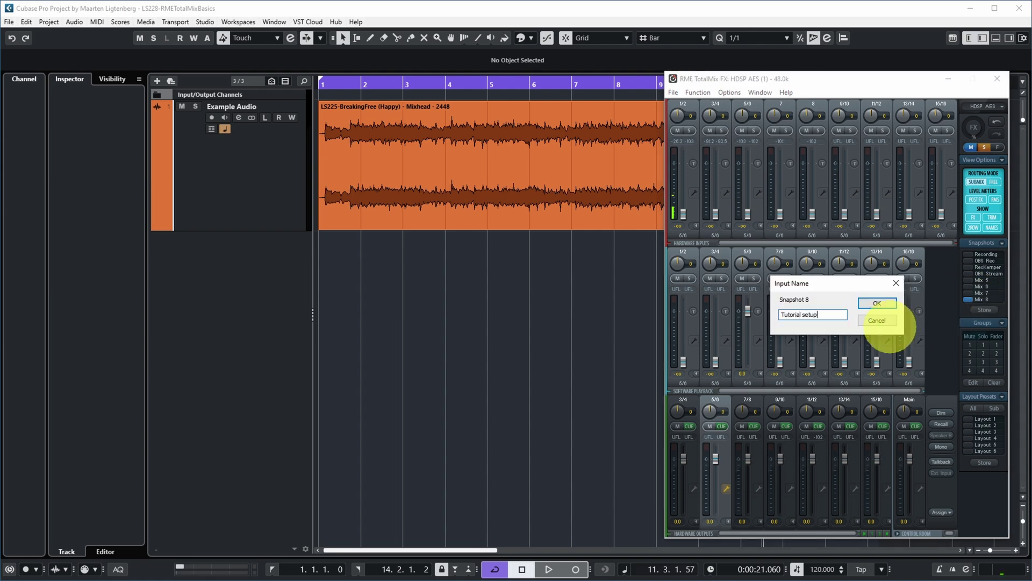
{"action": "key", "text": "Return"}
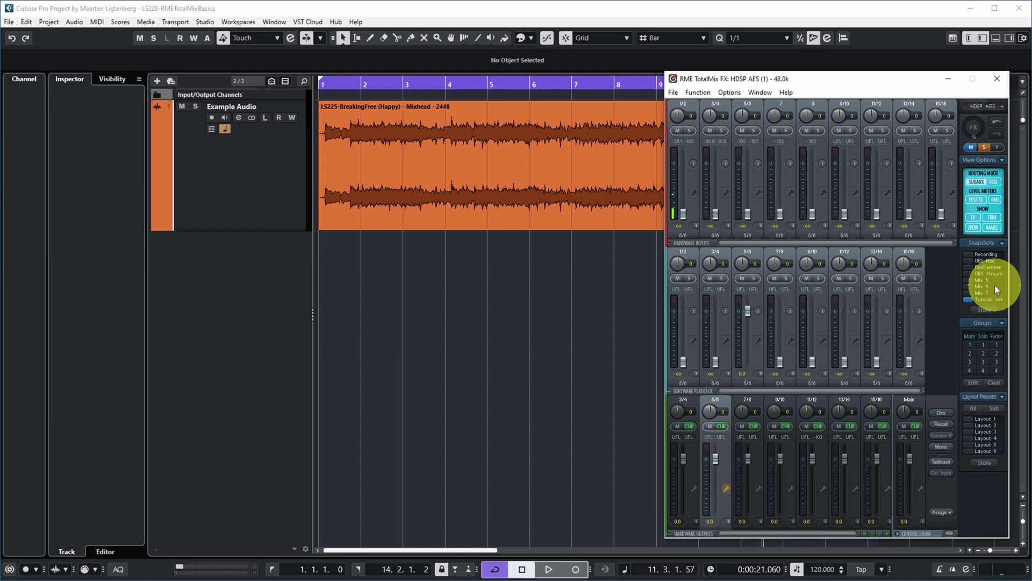
{"action": "left_click", "coordinate": [966, 260]}
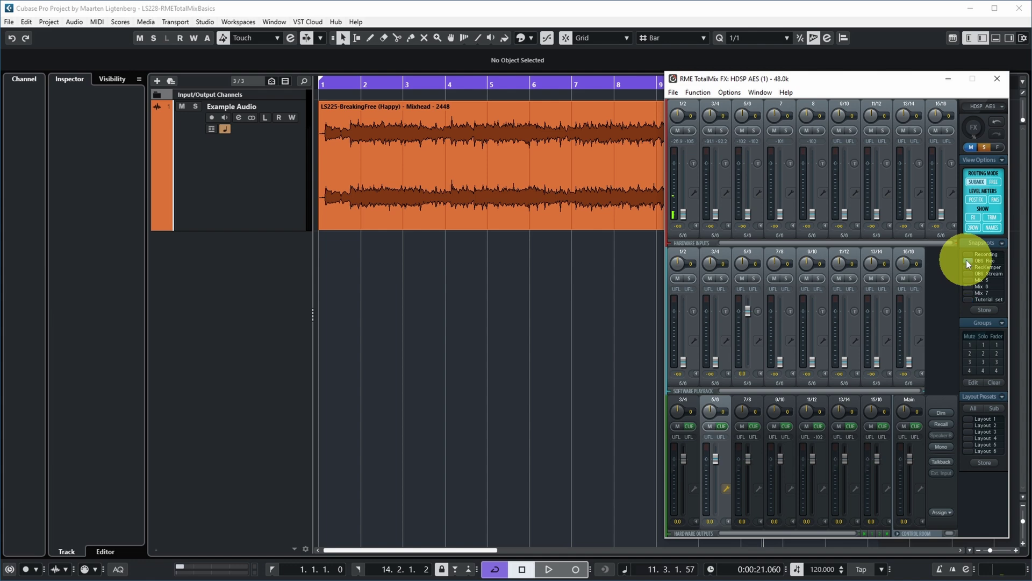